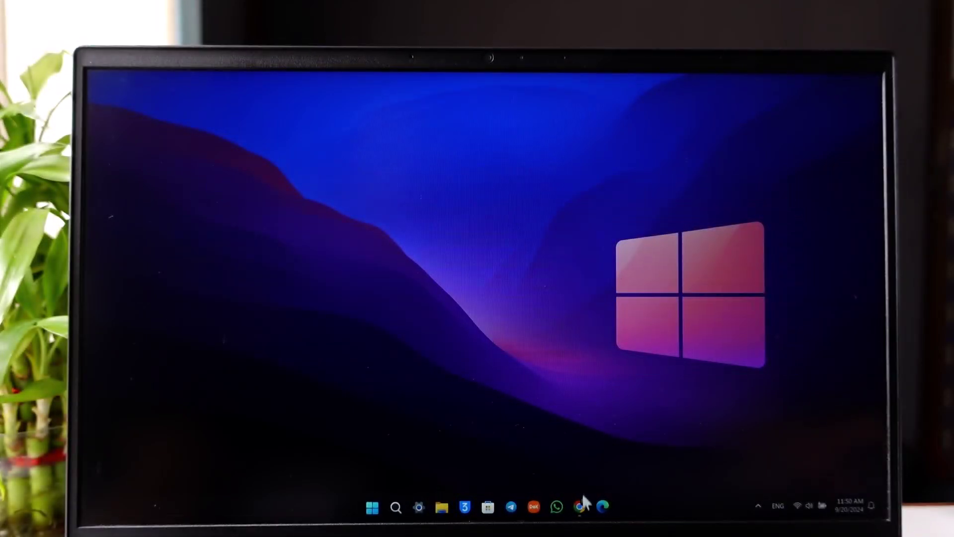
Step: Bring Chrome's new tab page to the front and open Windows Search
mouse_move(581, 507)
left_click(584, 473)
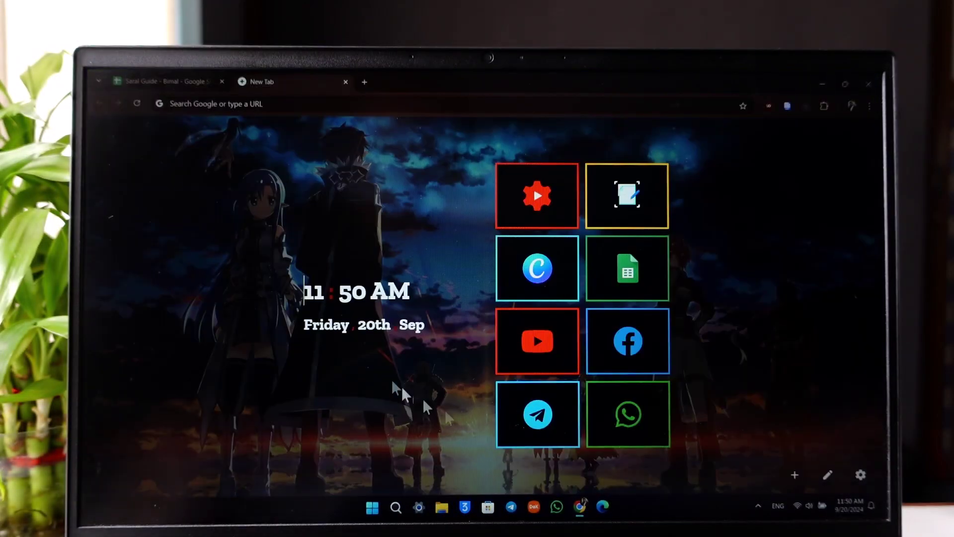
left_click(395, 507)
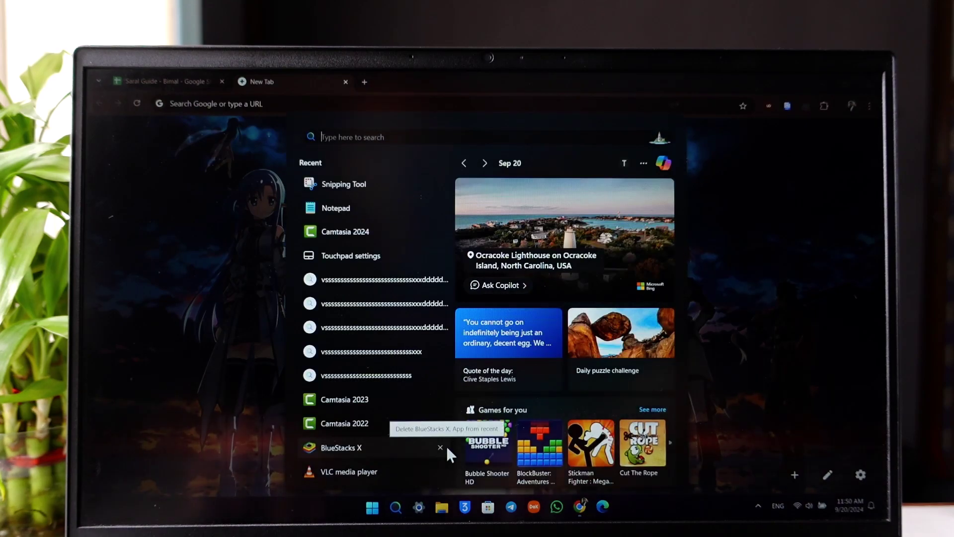
type("snippin")
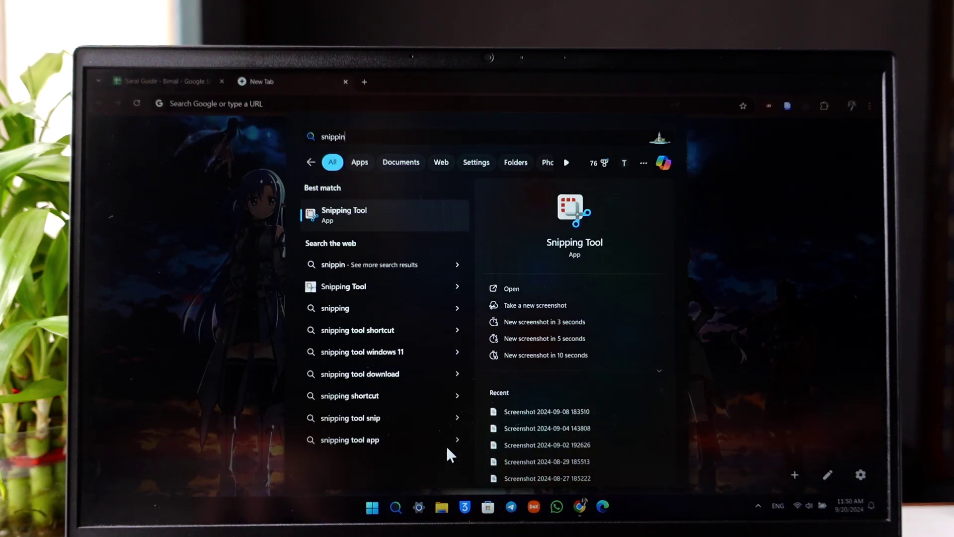
Step: Launch Snipping Tool, snip a rectangle of the browser page, and close the preview
left_click(408, 220)
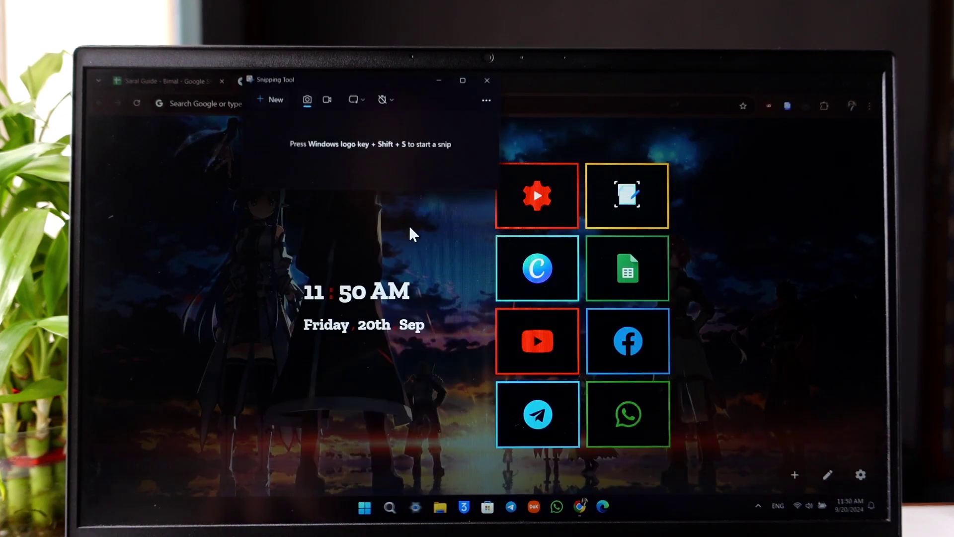
left_click(273, 100)
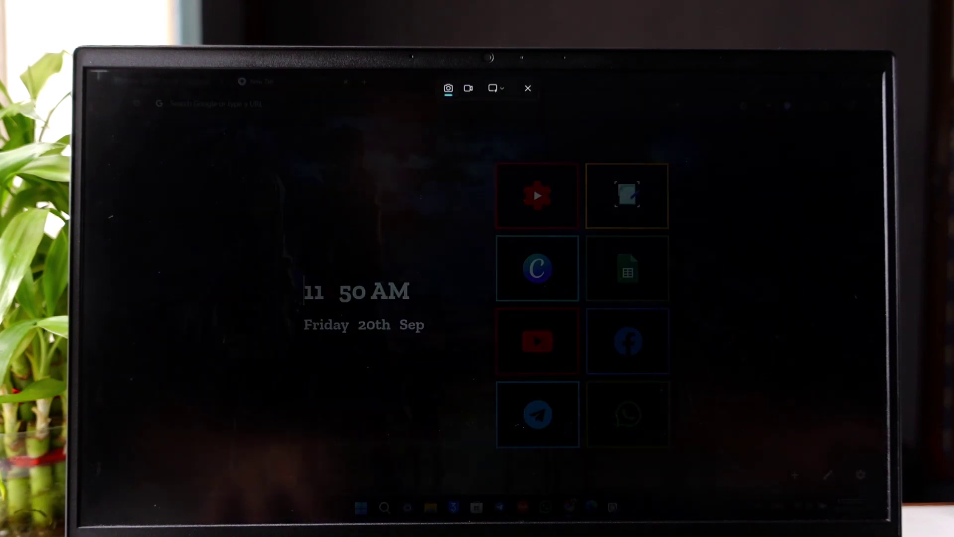
left_click_drag(85, 72, 556, 339)
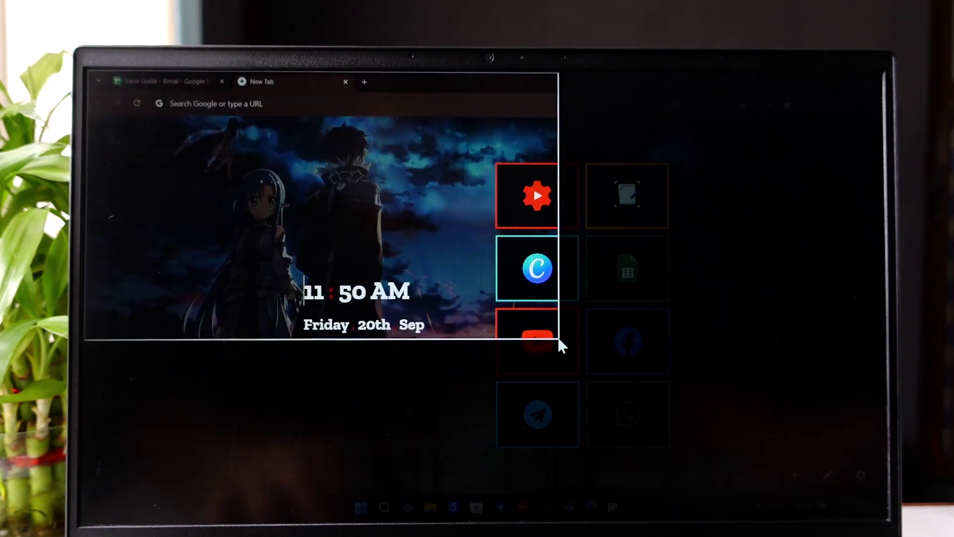
left_click_drag(557, 339, 693, 484)
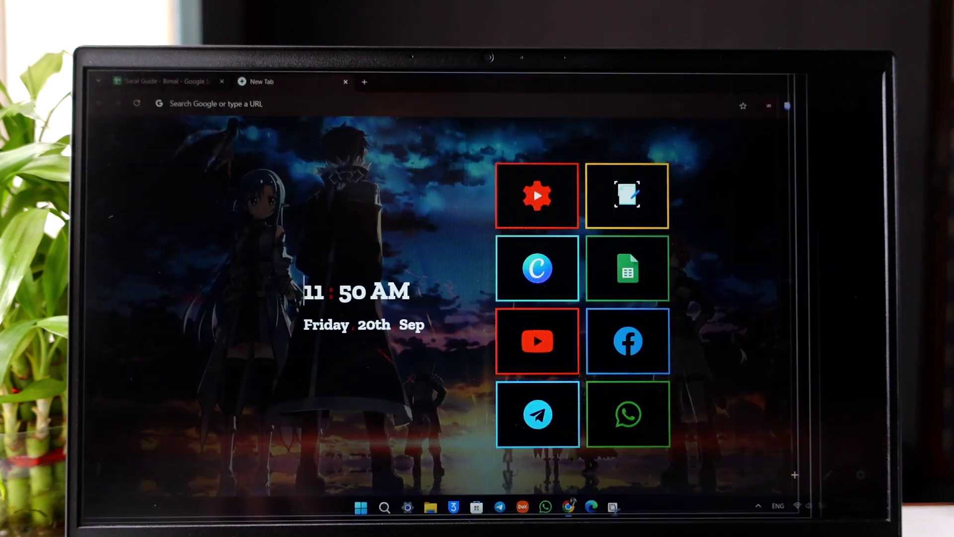
left_click_drag(85, 72, 633, 316)
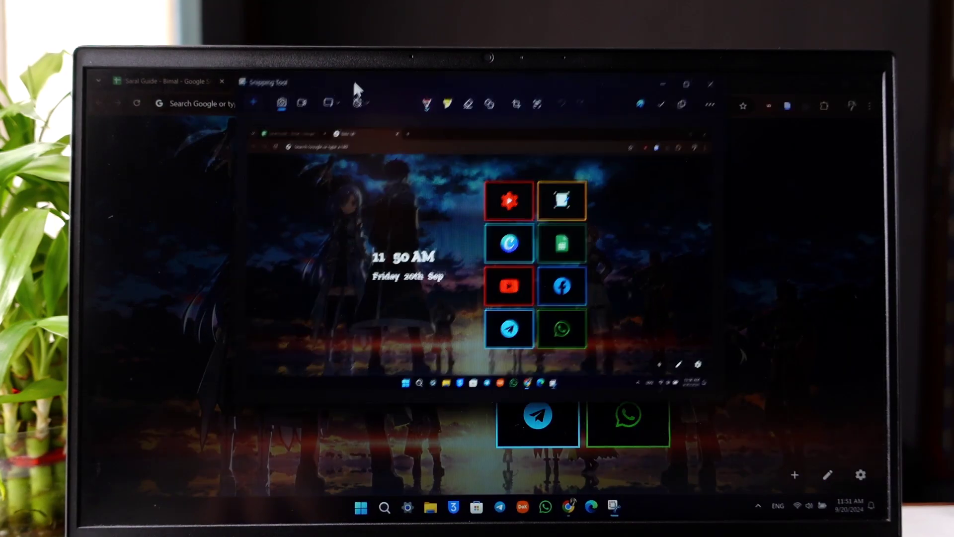
left_click(692, 99)
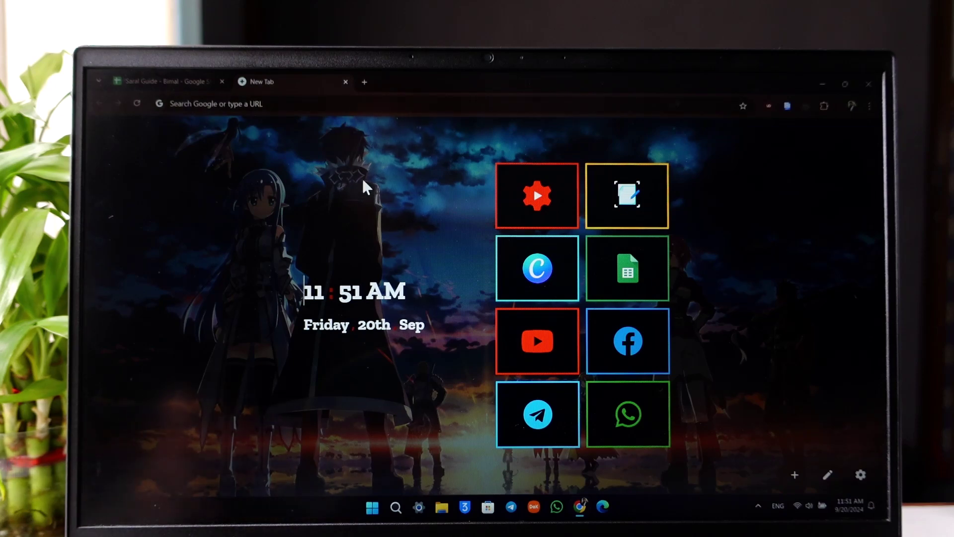
key("super+shift+s")
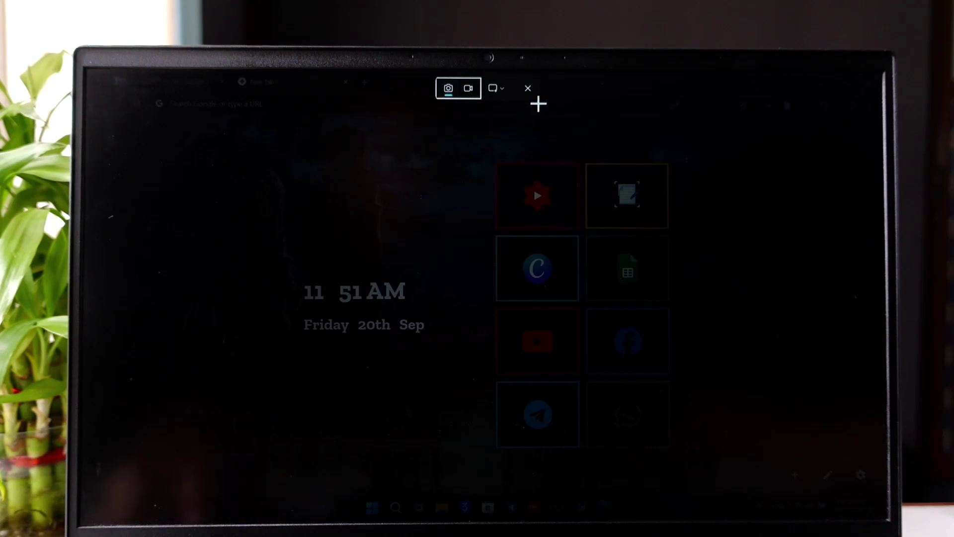
left_click(529, 89)
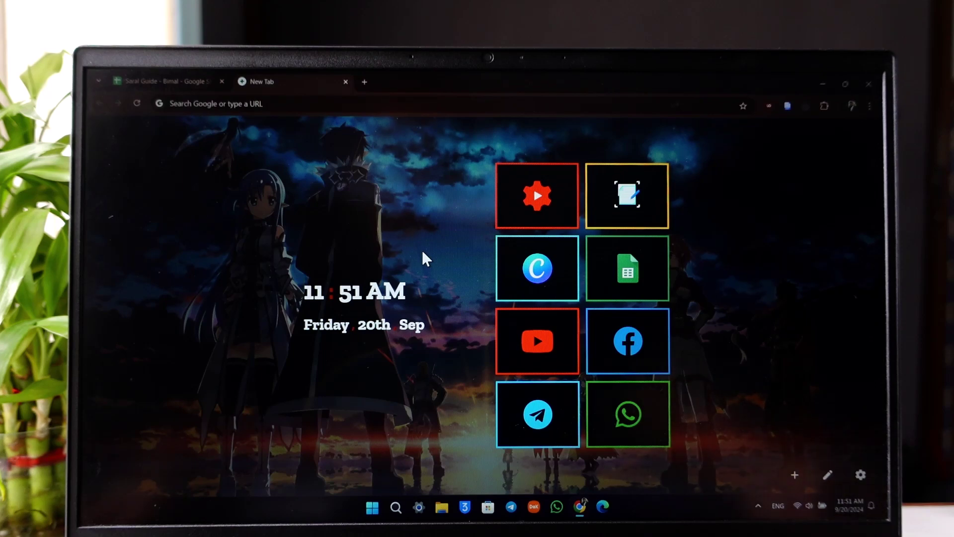
key("super+shift+s")
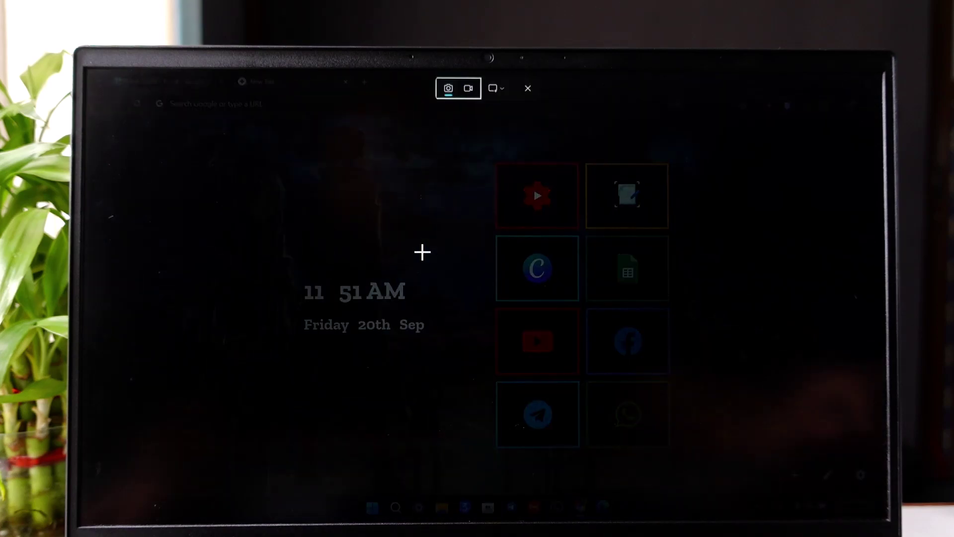
left_click(529, 89)
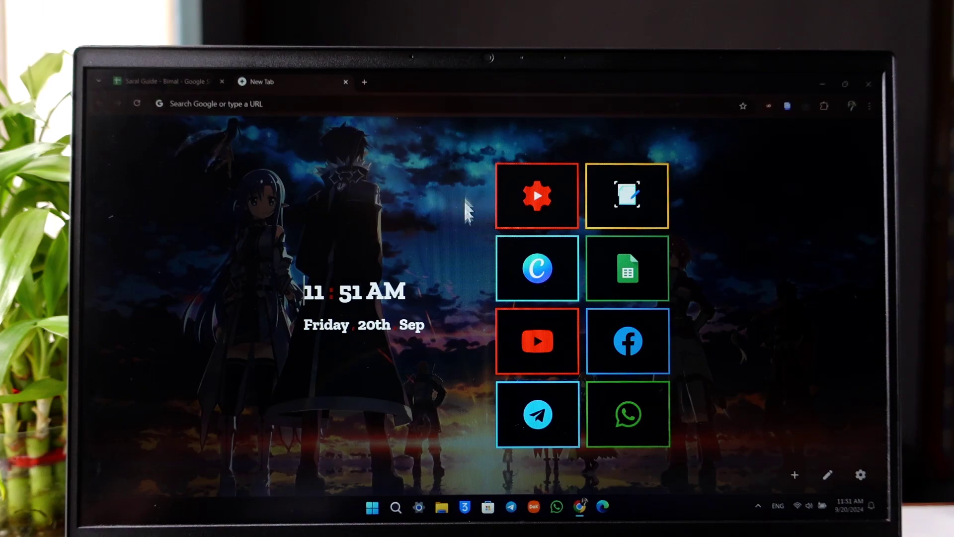
Step: Browse File Explorer to Pictures > Screenshots and review the seven captured screenshots
left_click(441, 508)
mouse_move(441, 507)
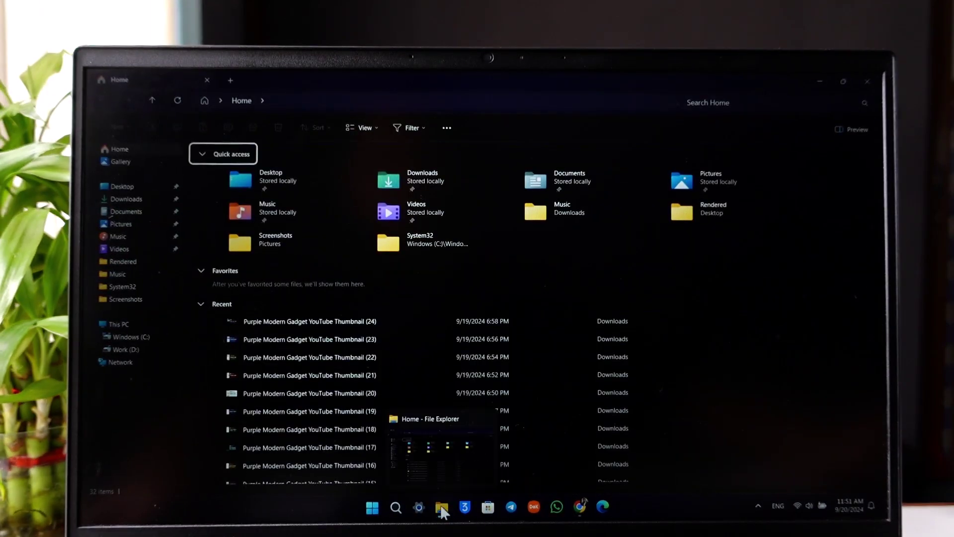
left_click(130, 227)
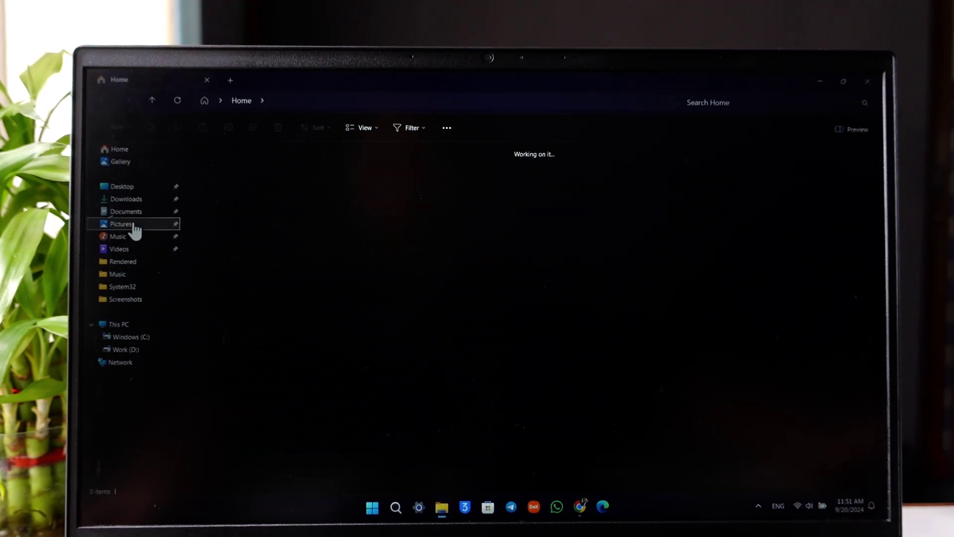
double_click(216, 171)
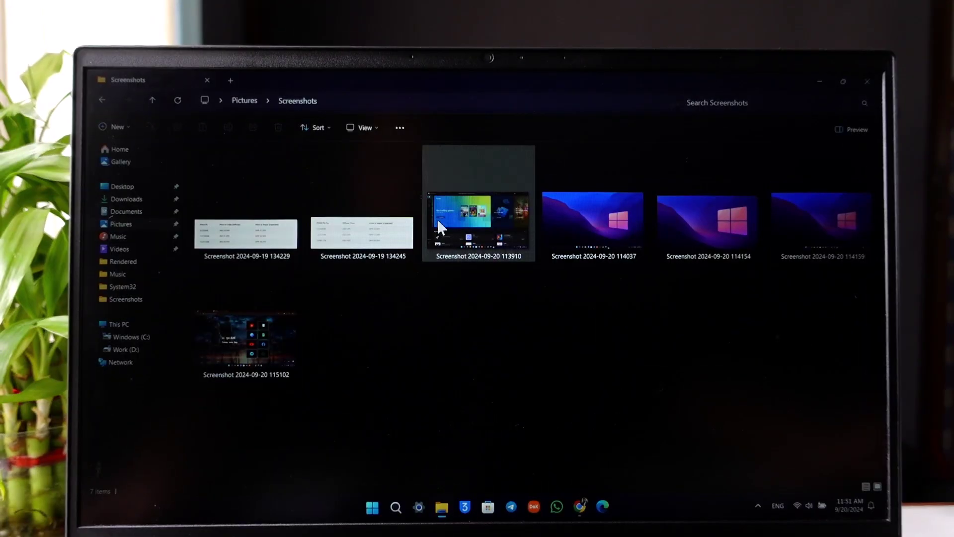
left_click_drag(842, 338, 294, 158)
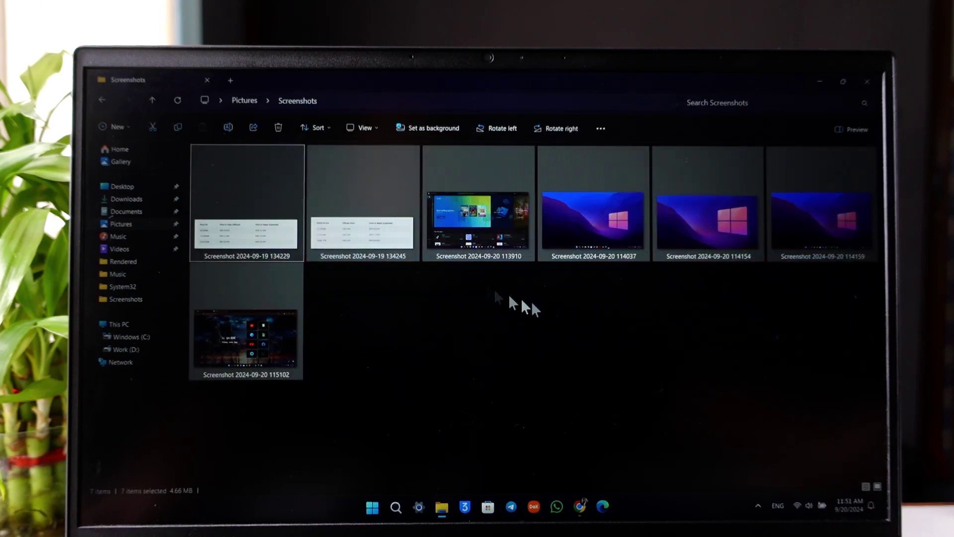
left_click(550, 310)
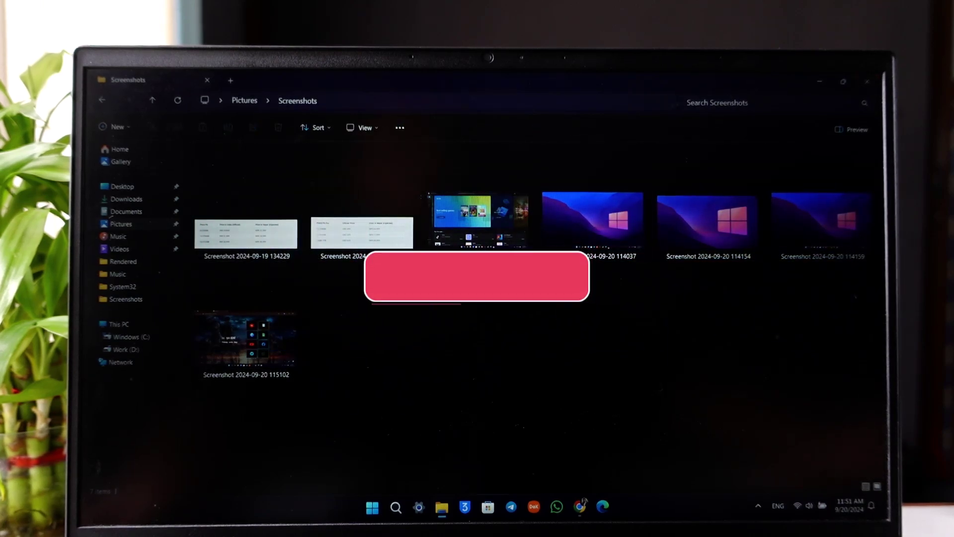
Step: Close File Explorer and Chrome, then refresh the desktop
left_click(867, 81)
left_click(868, 83)
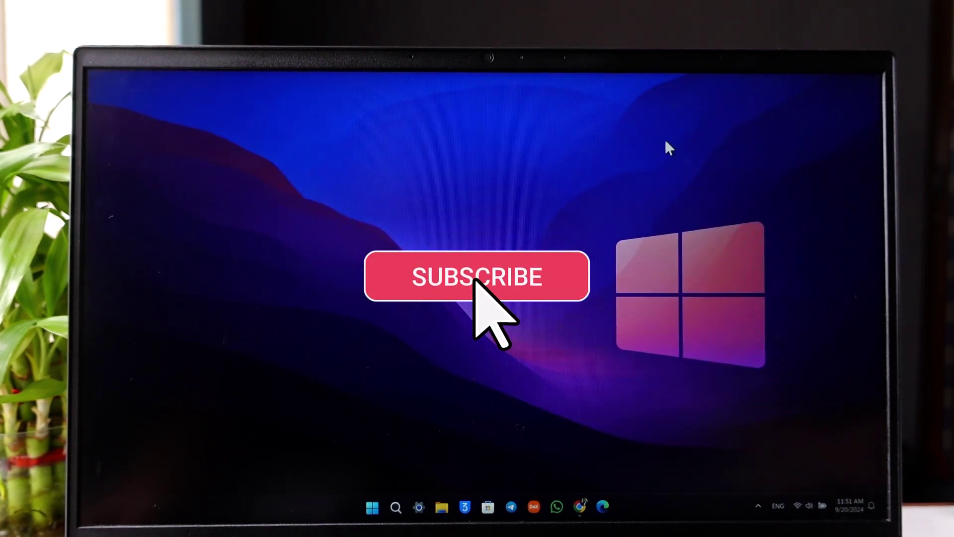
right_click(666, 142)
left_click(691, 184)
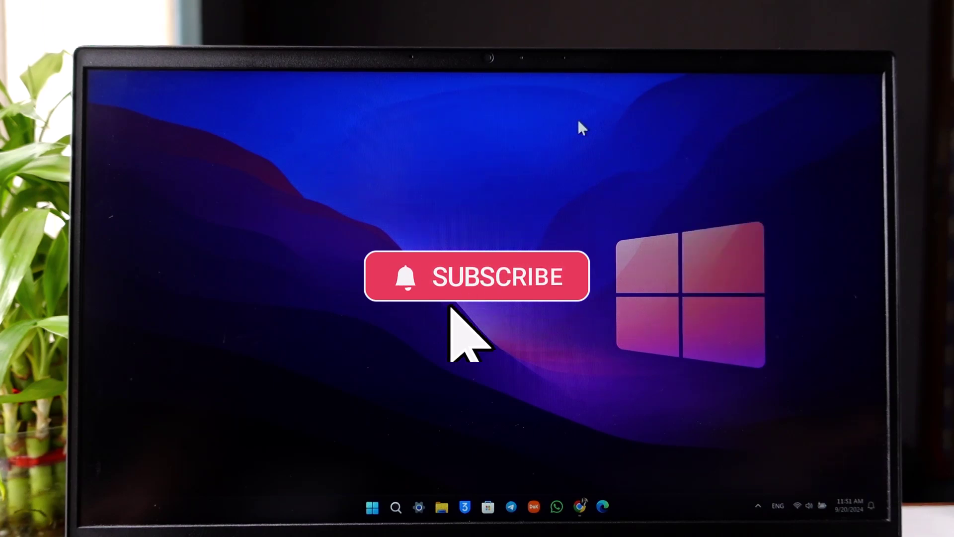